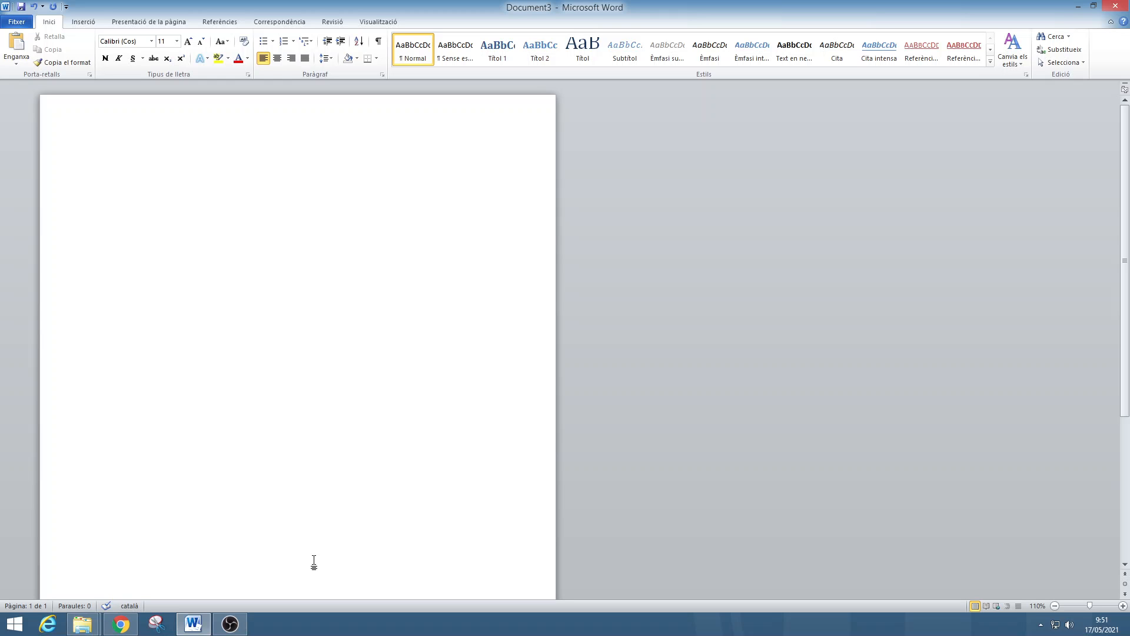
# Enter the title "TÍTOL DEL DOCUMENT" followed by blank lines, and show the formatting marks.
pyautogui.write('TÍTOL')
pyautogui.press('BackSpace')
pyautogui.press('BackSpace')
pyautogui.write('DEL DOCUMENT')
pyautogui.click(382, 44)
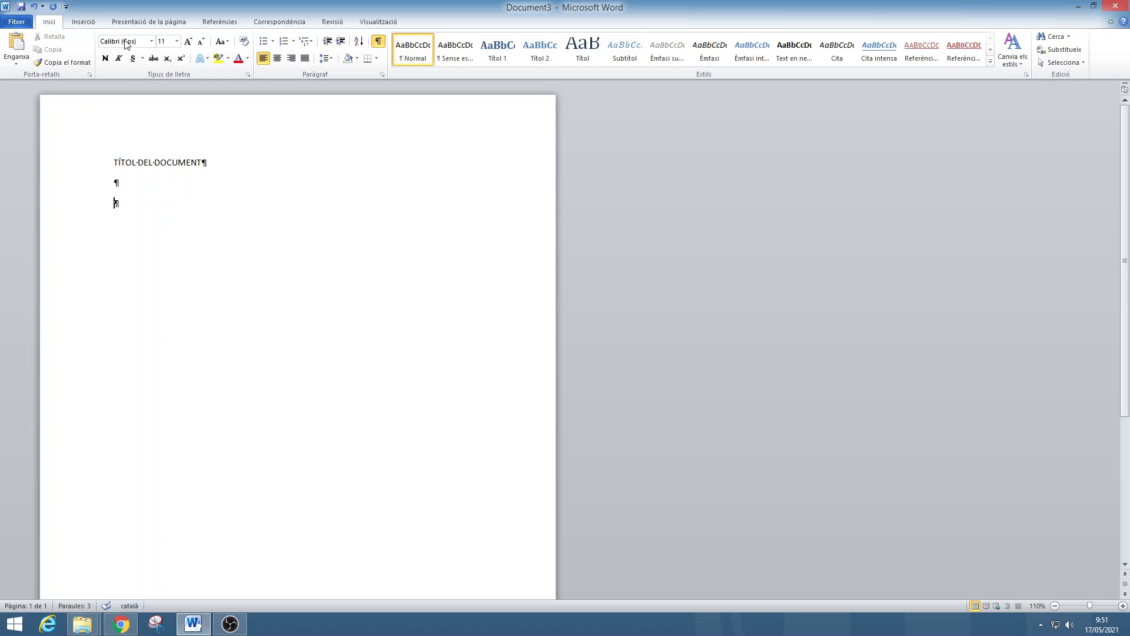
# Insert a next-page section break below the title.
pyautogui.click(146, 24)
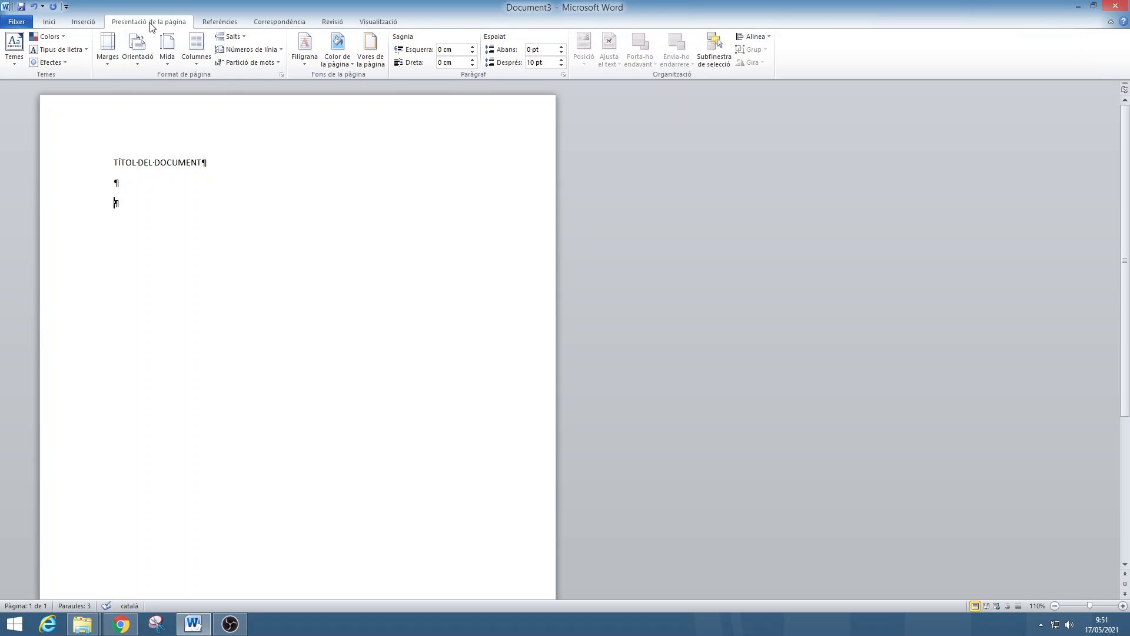
pyautogui.click(245, 39)
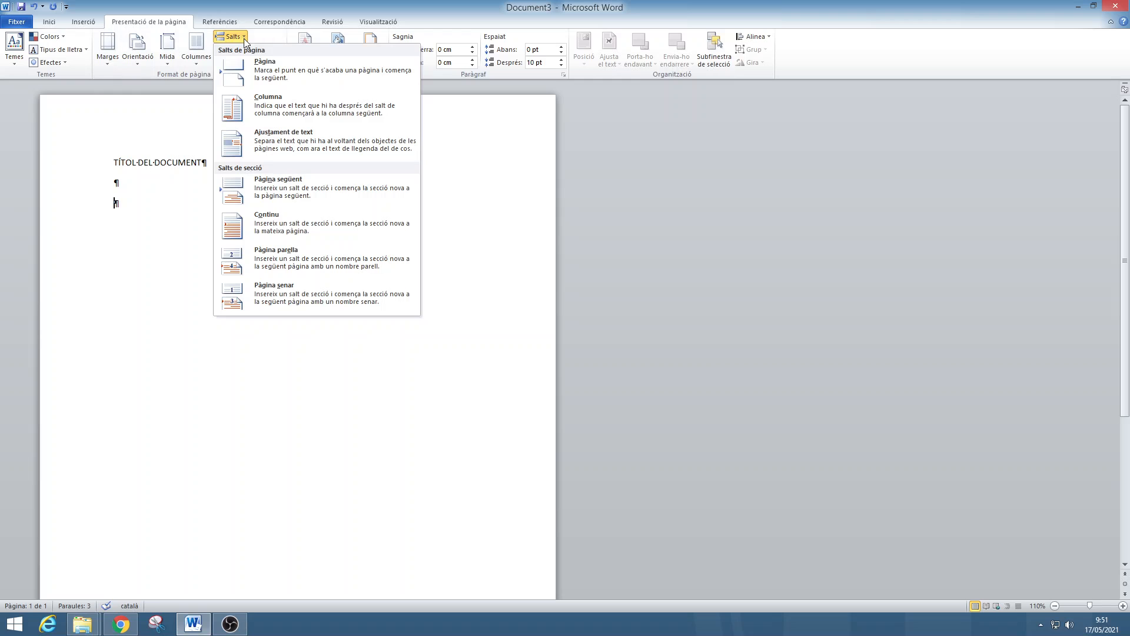
pyautogui.click(273, 186)
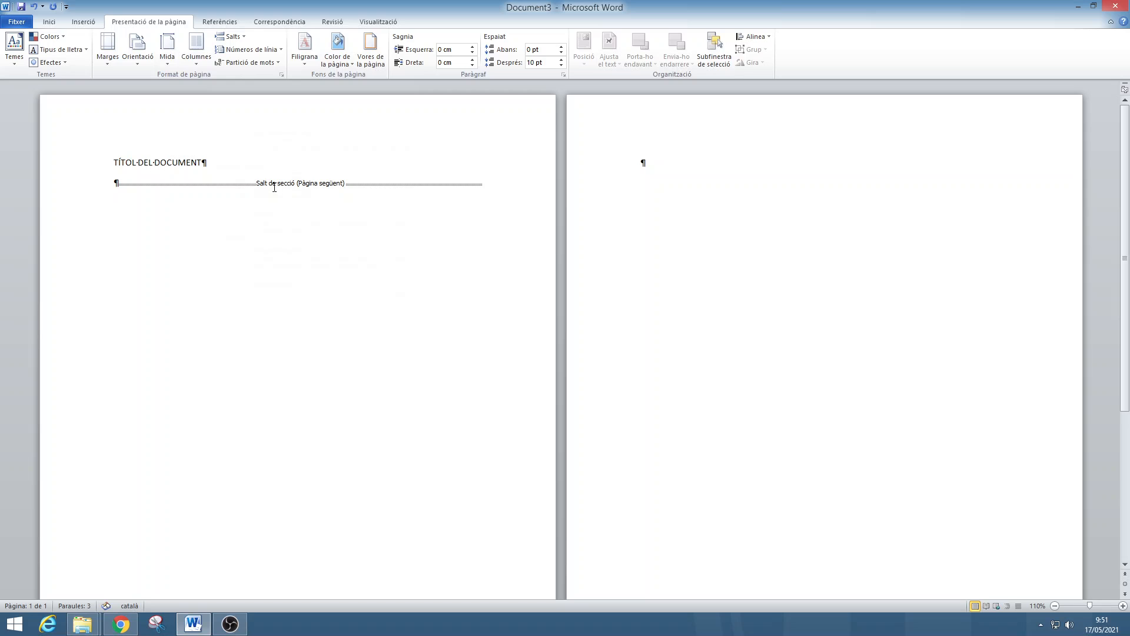
# Add two blank paragraphs on the second page and insert another next-page section break after them.
pyautogui.press('Return')
pyautogui.press('Return')
pyautogui.click(241, 37)
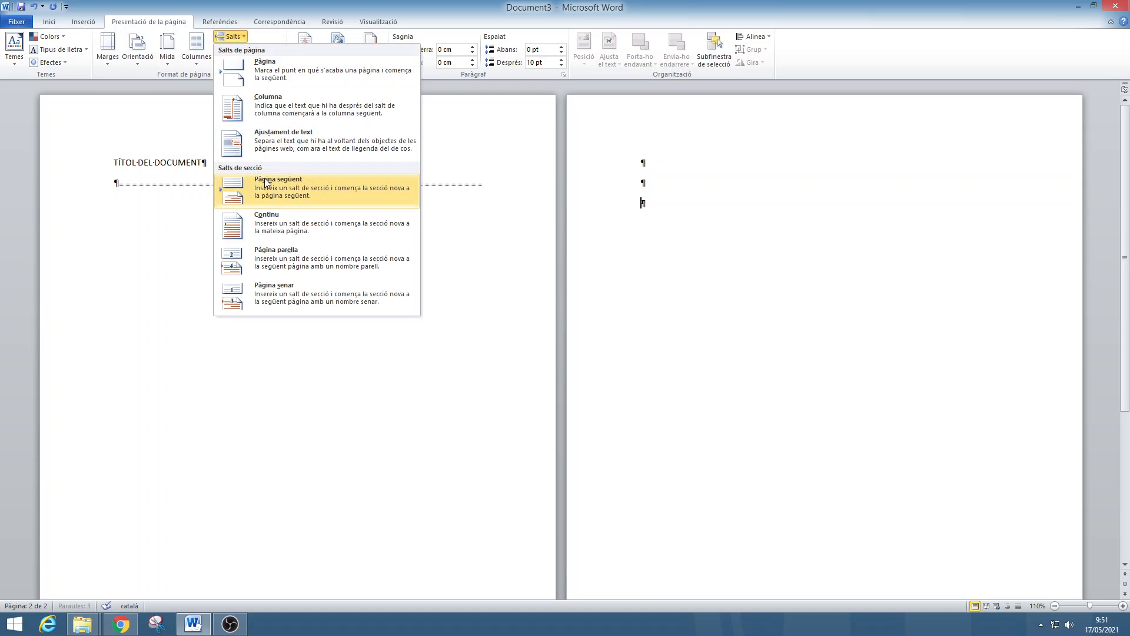
pyautogui.click(282, 191)
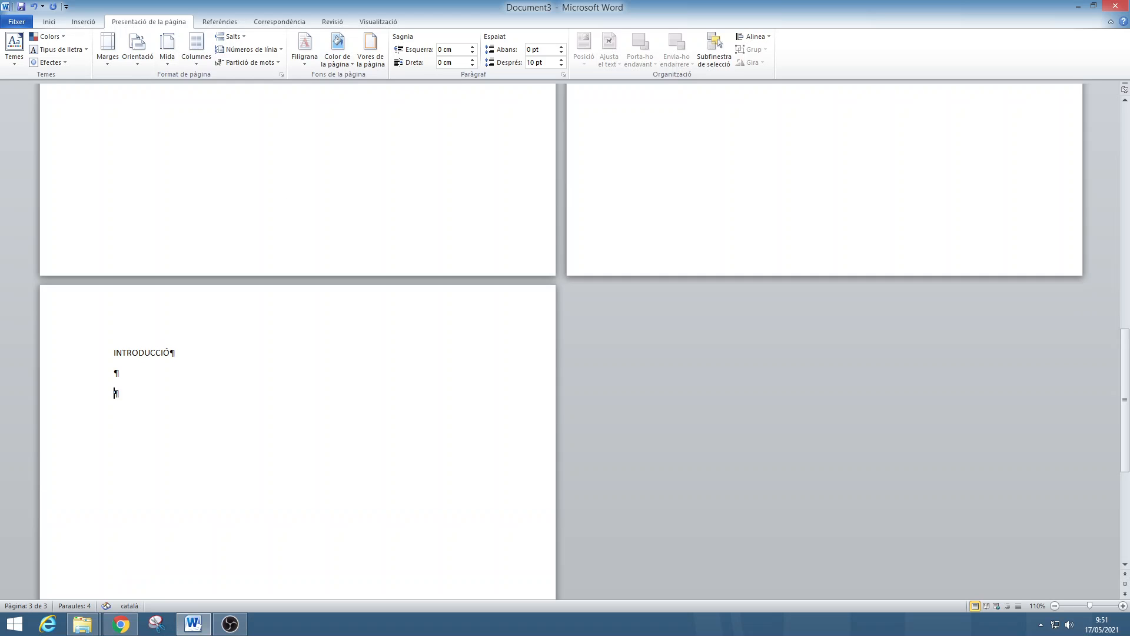
# Enter the headings INTRODUCCIÓ, DESENVOLUPAMENT and CONCLUSIONS on the third page, separated by blank lines.
pyautogui.write('DESENVOLUYPAMENT')
pyautogui.press('BackSpace')
pyautogui.press('BackSpace')
pyautogui.press('BackSpace')
pyautogui.press('BackSpace')
pyautogui.press('BackSpace')
pyautogui.press('BackSpace')
pyautogui.press('BackSpace')
pyautogui.write('PAMENT')
pyautogui.press('Return')
pyautogui.press('Return')
pyautogui.press('Return')
pyautogui.write('CONCLUSIONS')
pyautogui.press('Up')
pyautogui.press('Up')
pyautogui.press('Up')
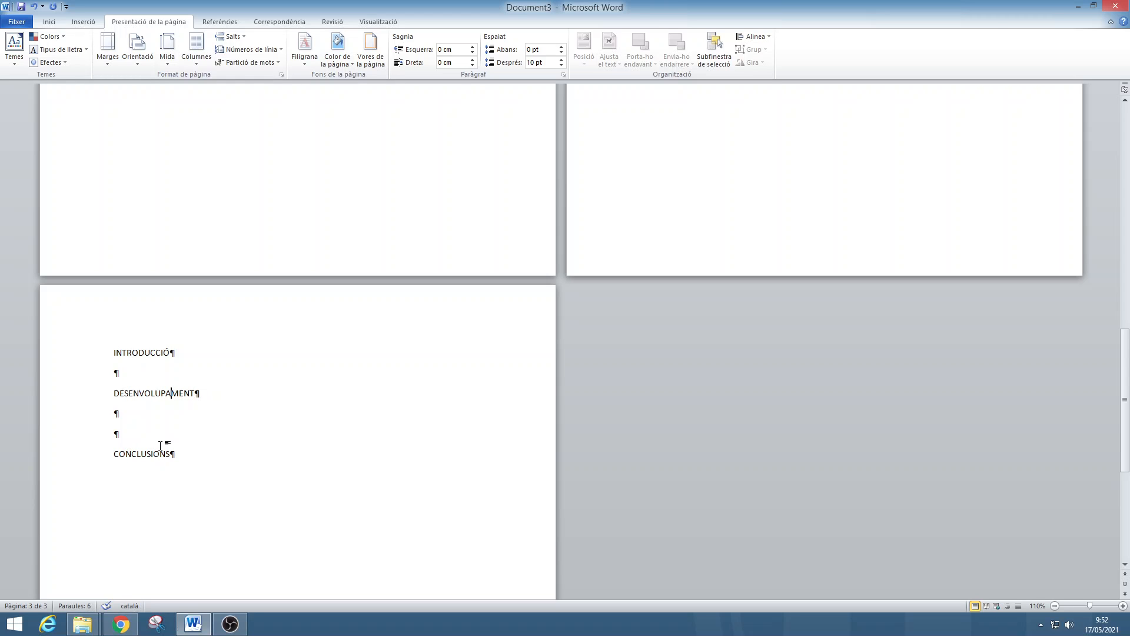
# Switch to Chrome, copy the three generated Lorem Ipsum paragraphs, and return to the Word document.
pyautogui.click(121, 624)
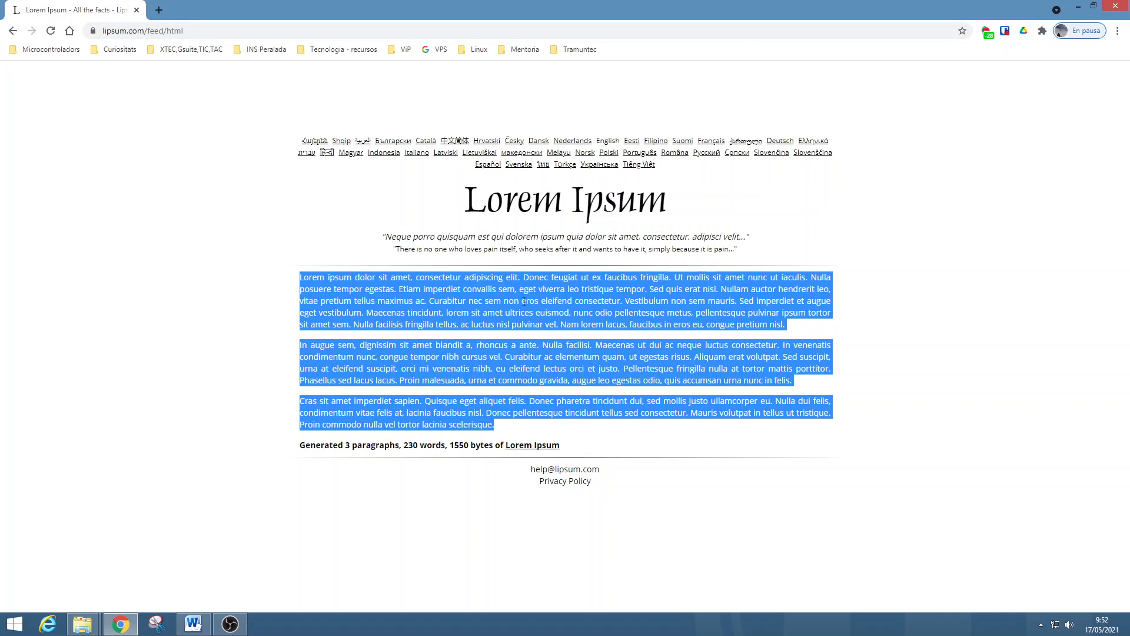
pyautogui.hotkey('alt', 'Tab')
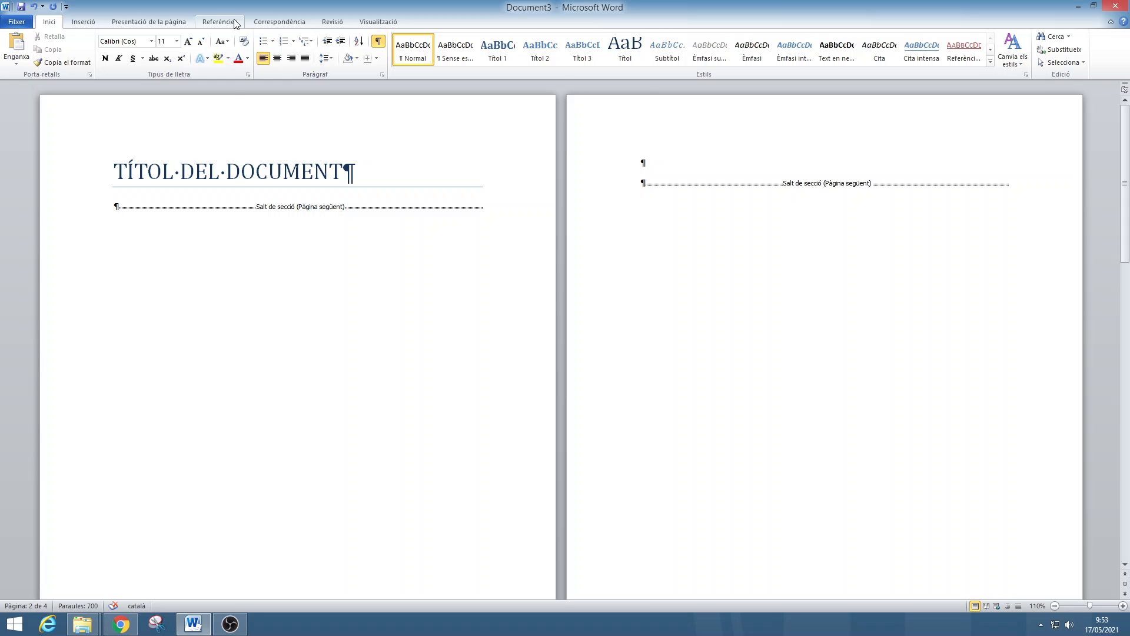
# Insert the "Taula automàtica 2" table of contents at the start of the second page.
pyautogui.click(234, 23)
pyautogui.click(21, 50)
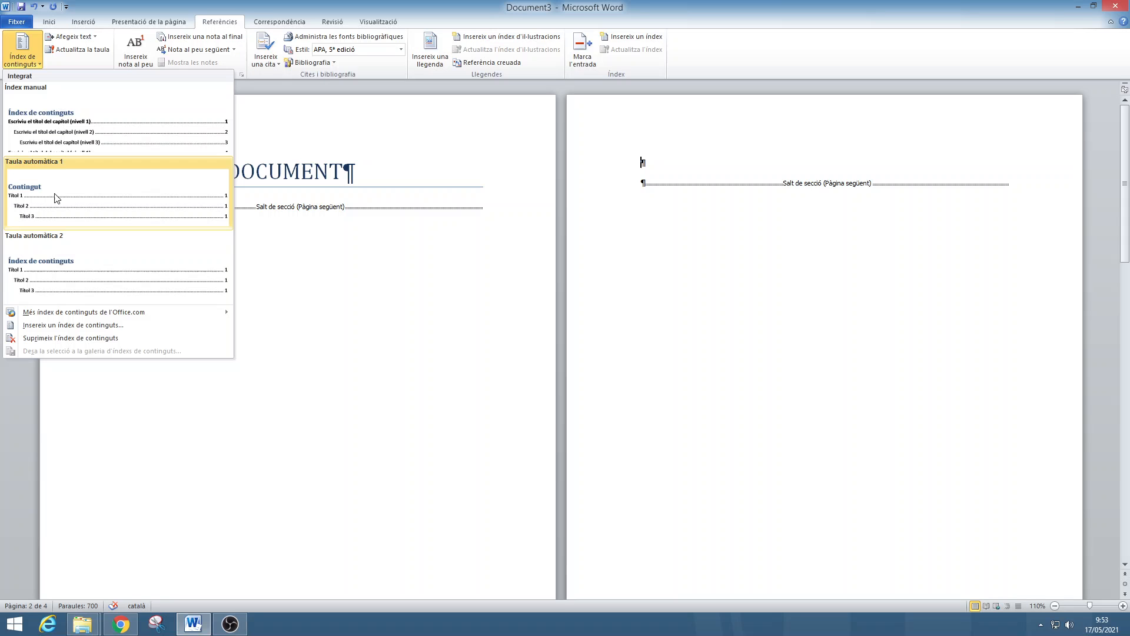
pyautogui.click(65, 265)
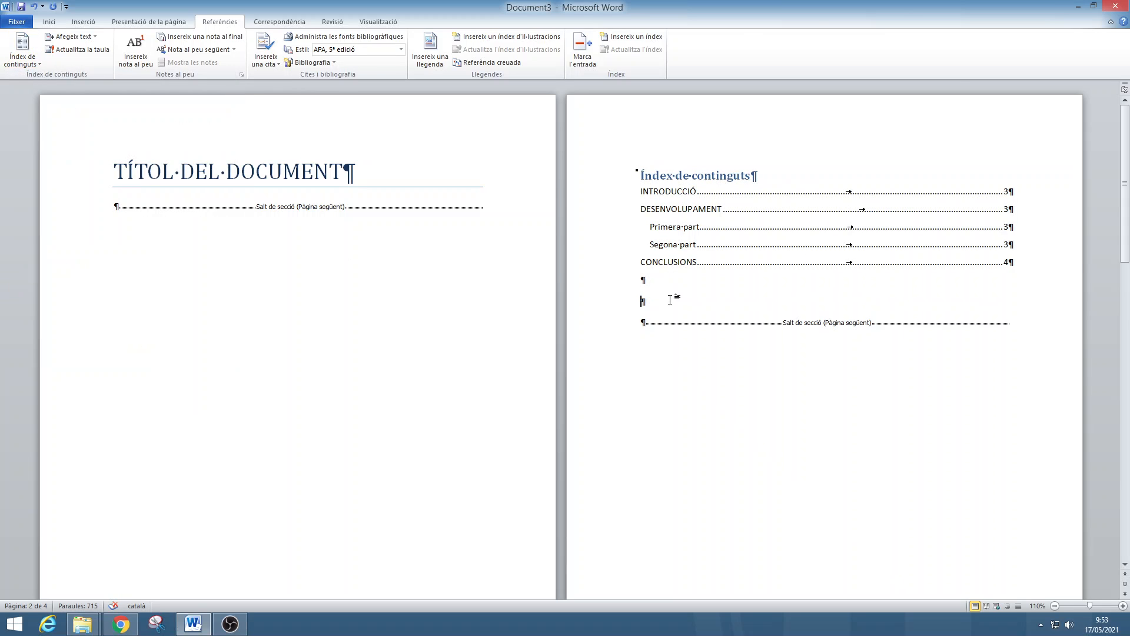
# Hide the formatting marks to check the title and contents pages, and show them again.
pyautogui.click(48, 22)
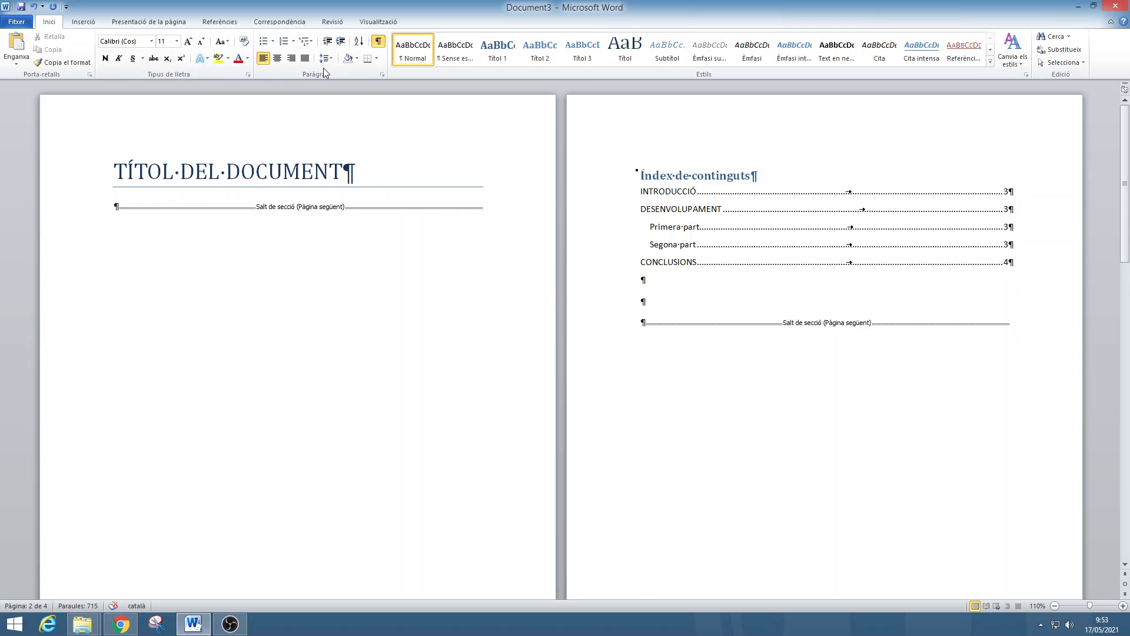
pyautogui.click(382, 44)
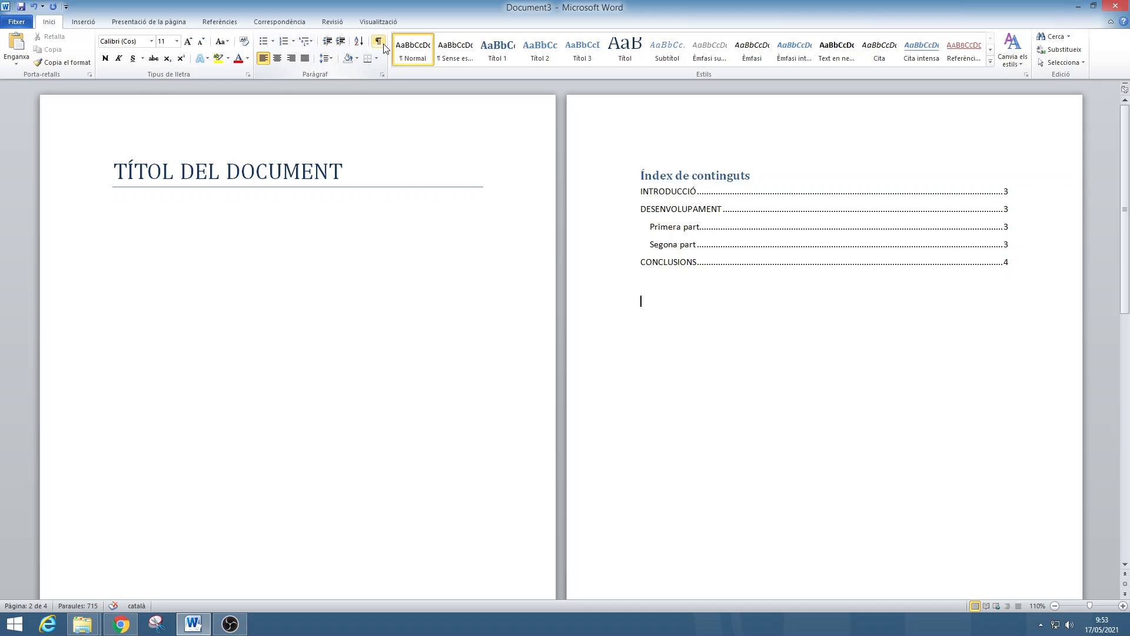
pyautogui.click(378, 41)
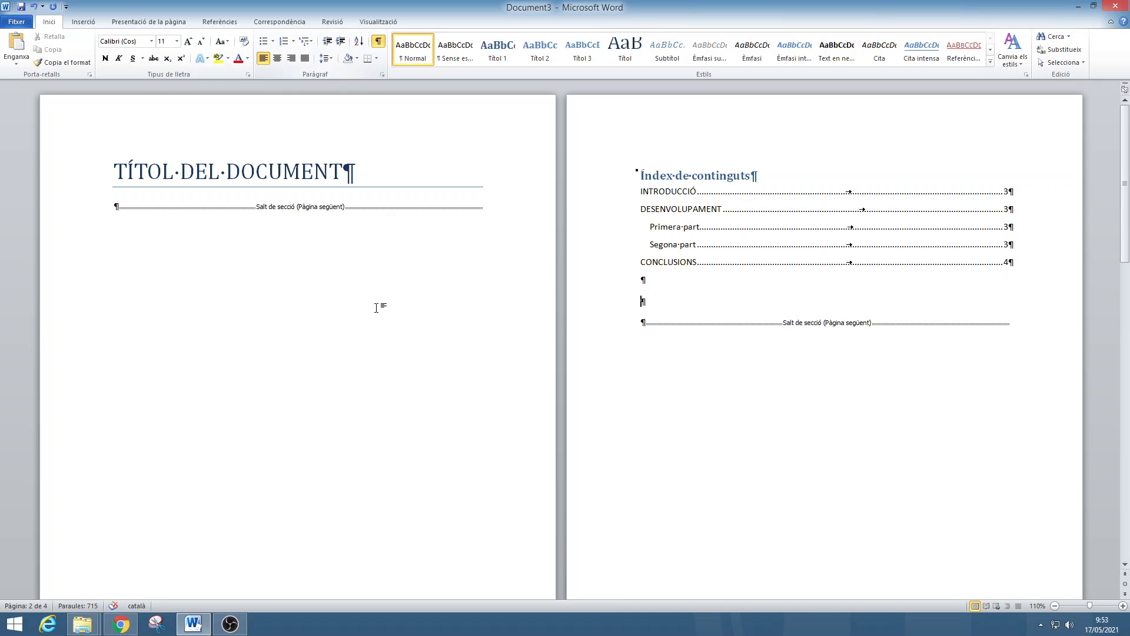
# Open the section 3 footer and unlink it from the previous section.
pyautogui.scroll(-8, 377, 307)
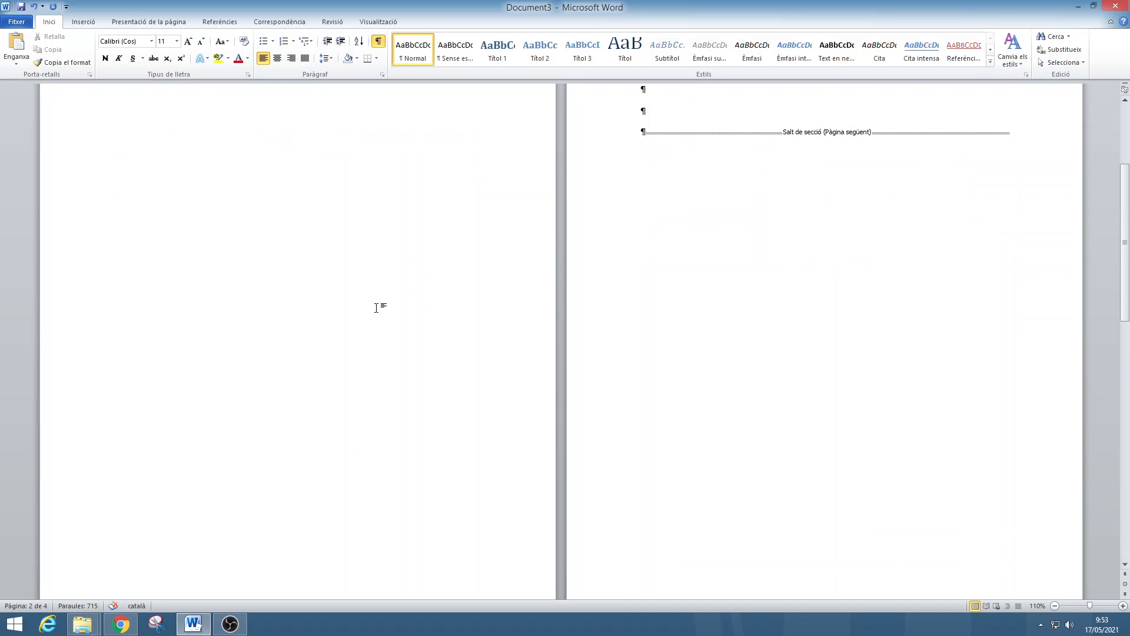
pyautogui.scroll(-3, 377, 307)
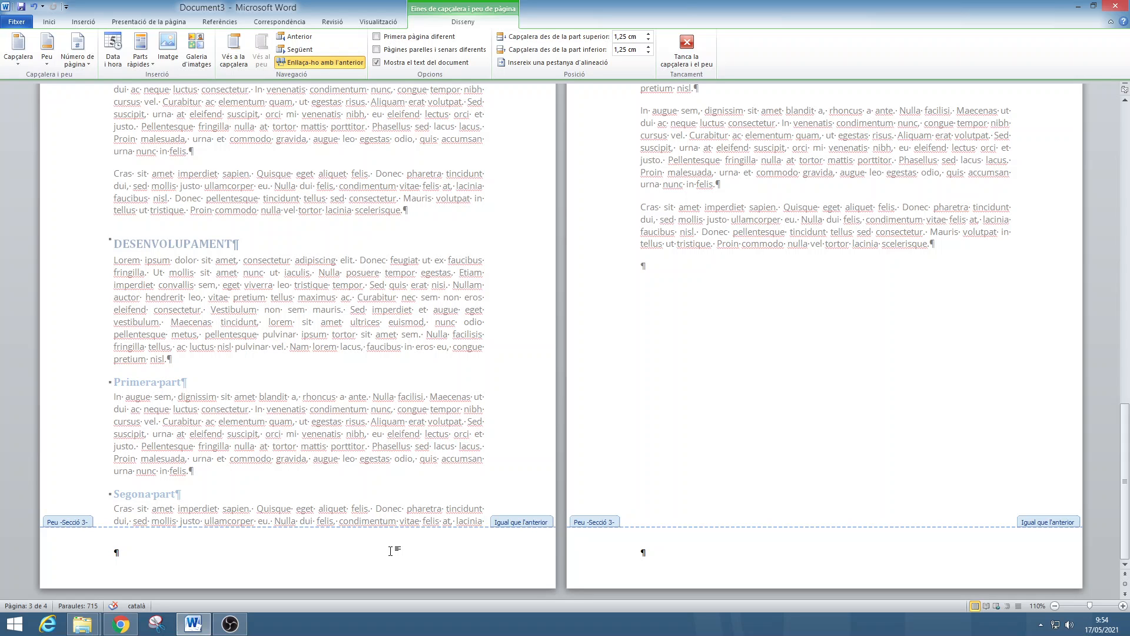
pyautogui.click(339, 63)
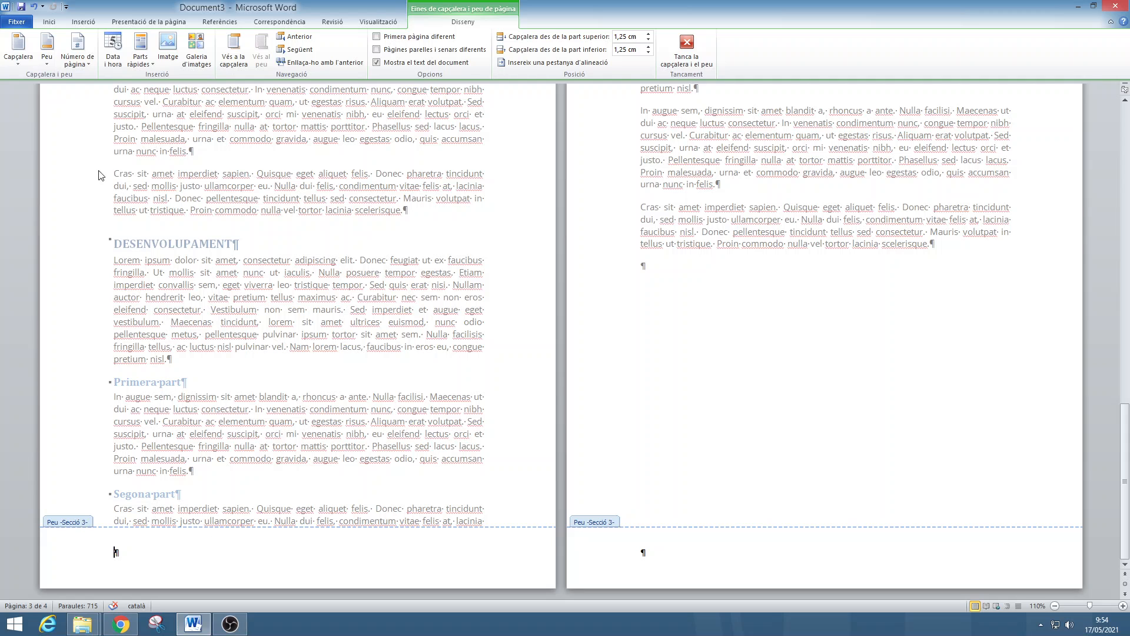
# Insert a table with two columns and one row in the section 3 footer.
pyautogui.click(83, 22)
pyautogui.click(99, 50)
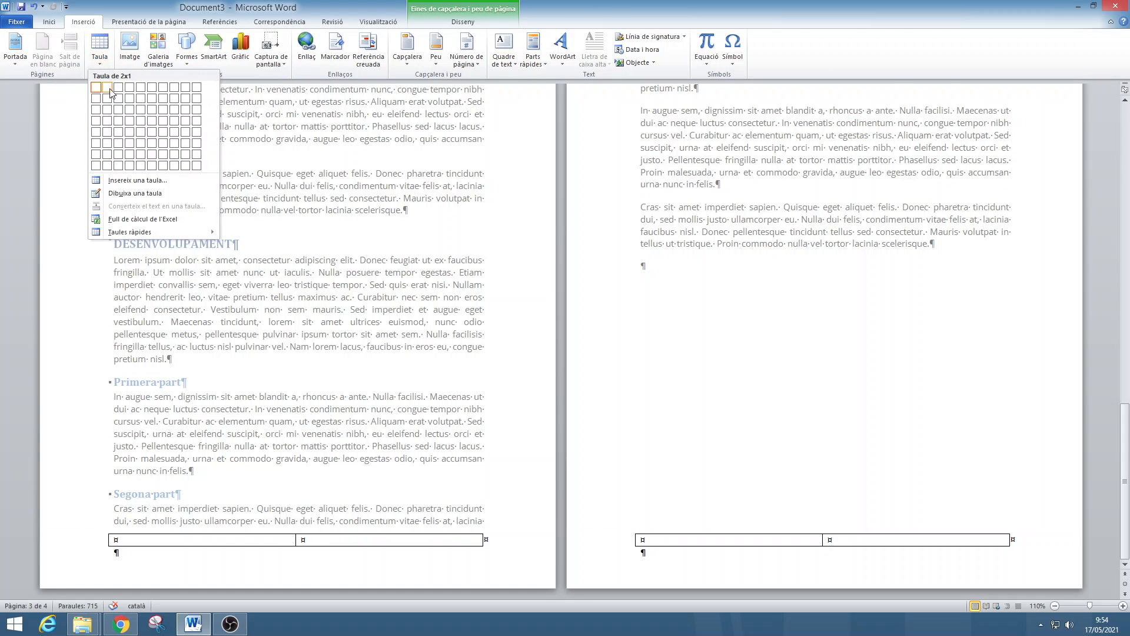
pyautogui.click(109, 91)
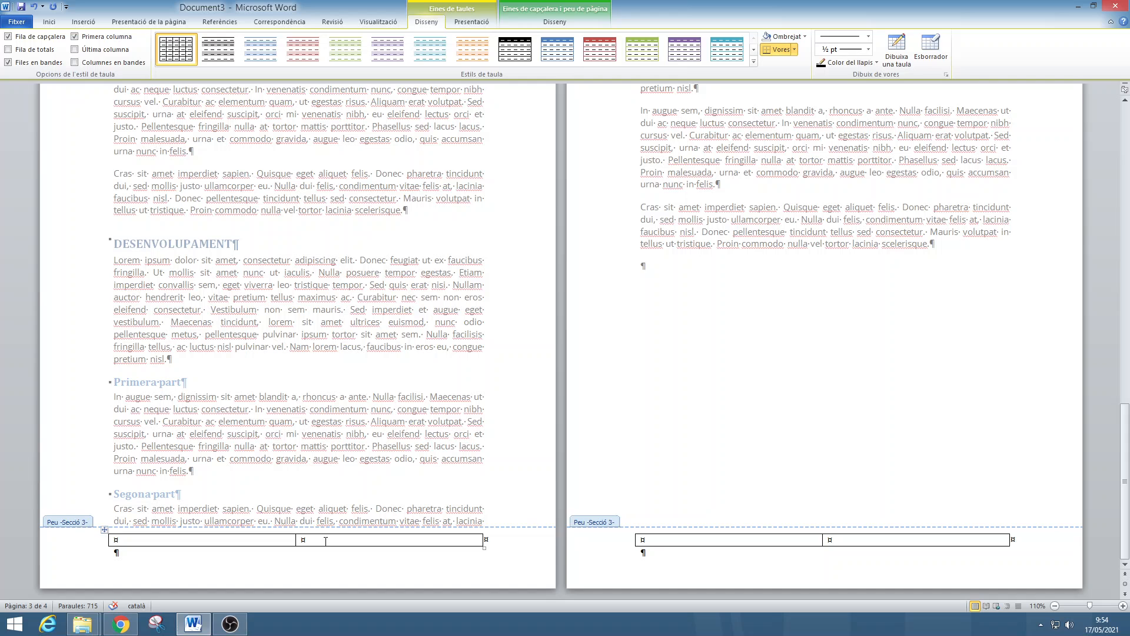
# Remove all borders from the footer table except the top one.
pyautogui.rightClick(112, 531)
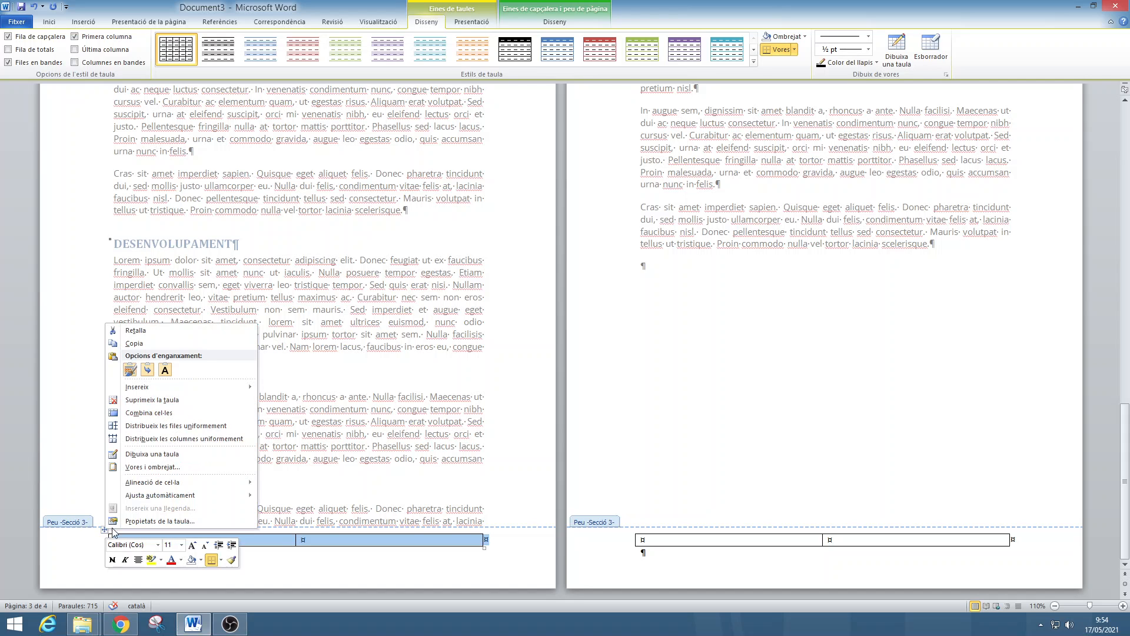
pyautogui.click(152, 467)
pyautogui.click(408, 236)
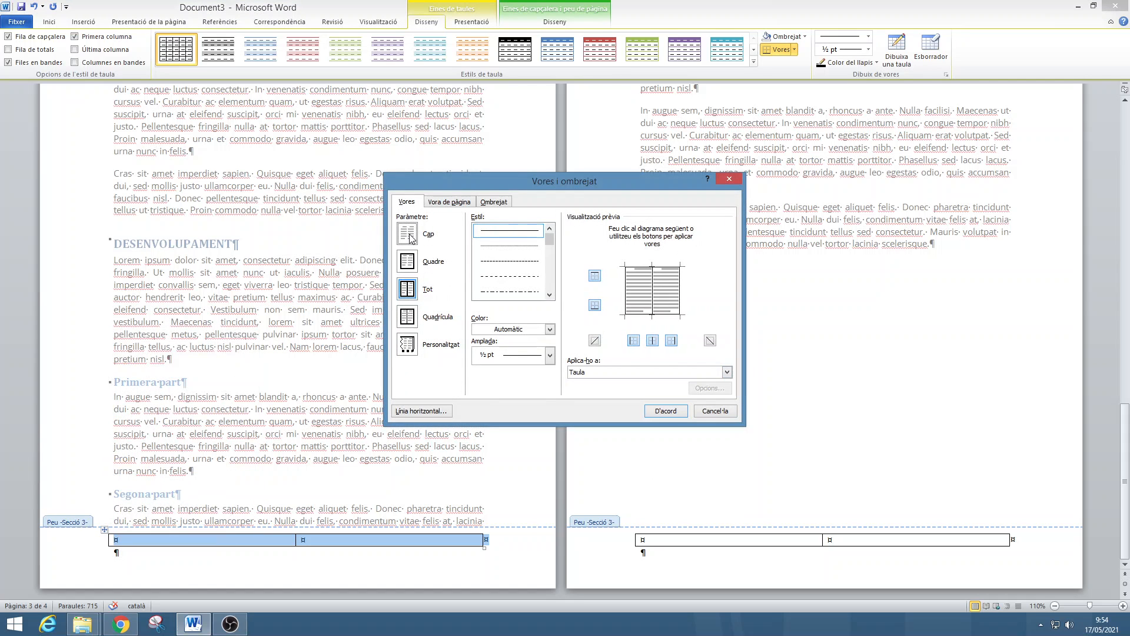
pyautogui.click(595, 276)
pyautogui.click(669, 413)
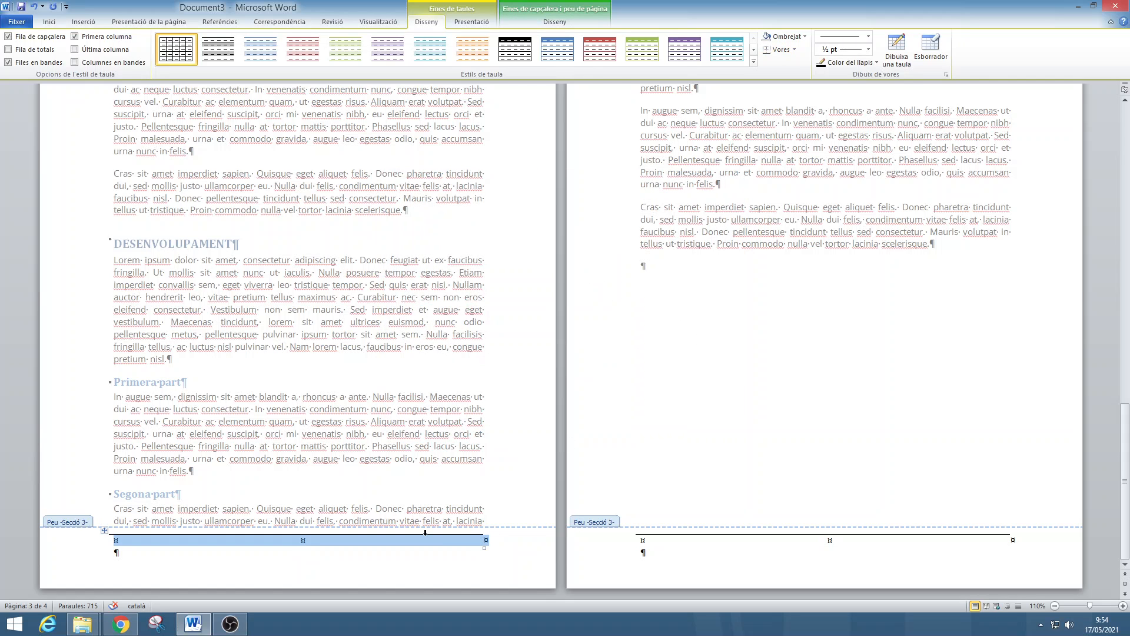
# Right-align the second cell of the footer table and insert a "Número simple" page number at the current position.
pyautogui.click(49, 22)
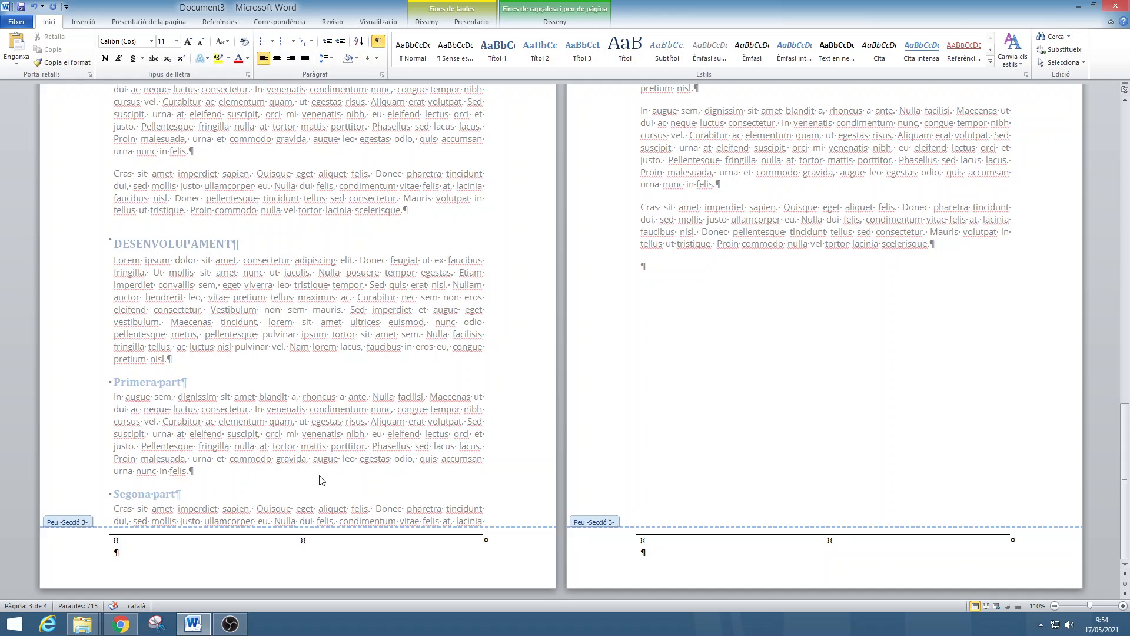
pyautogui.click(291, 57)
pyautogui.click(94, 26)
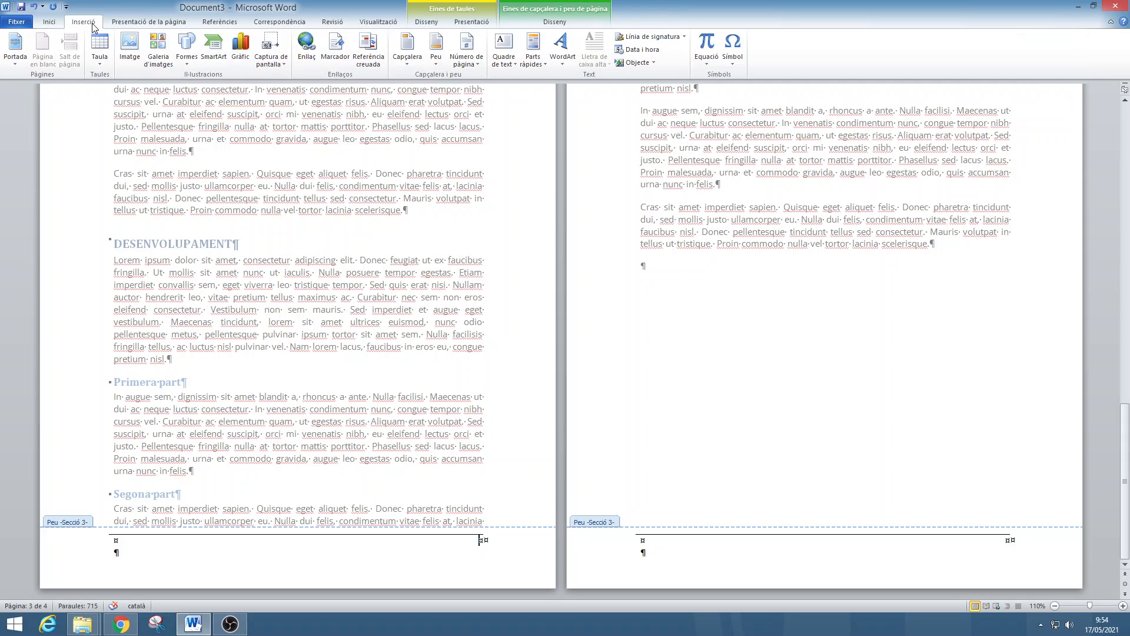
pyautogui.click(478, 69)
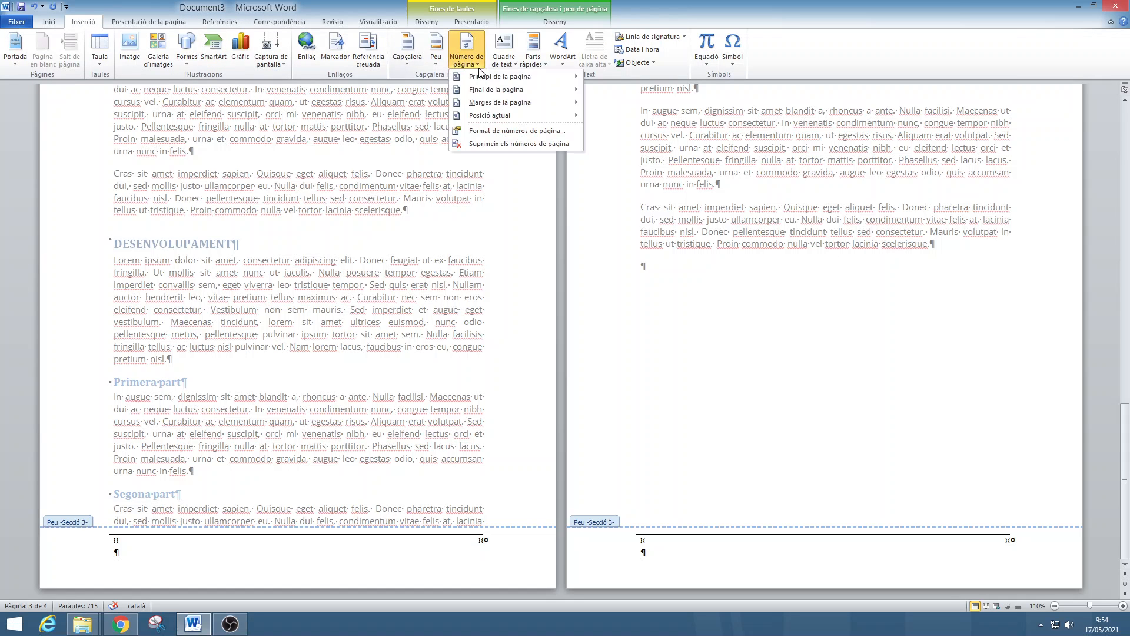
pyautogui.moveTo(506, 117)
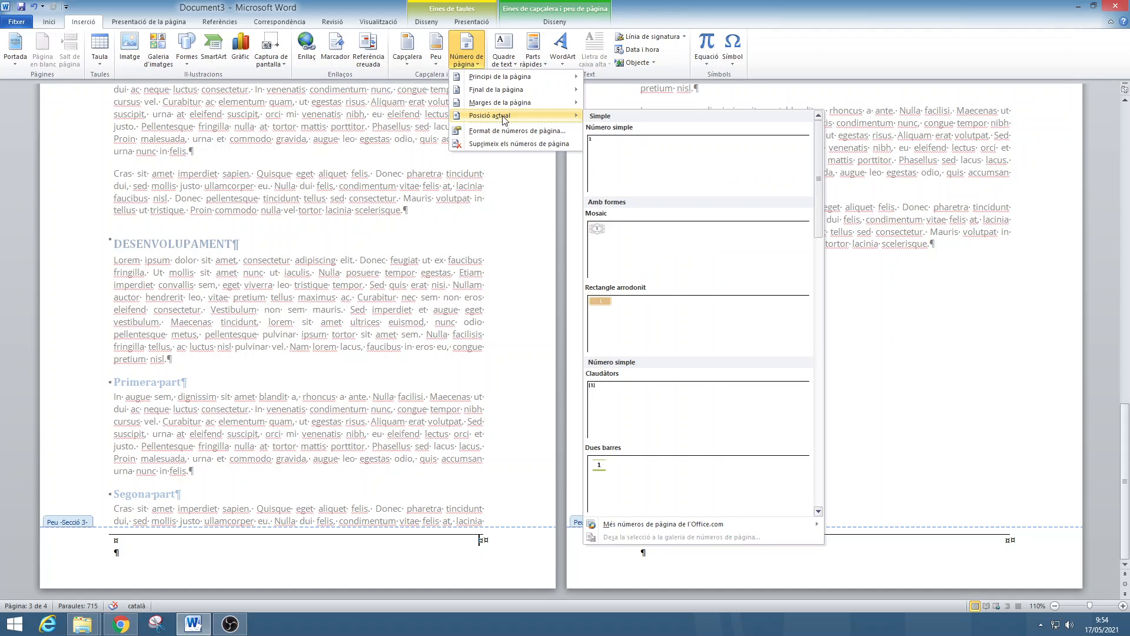
pyautogui.click(629, 166)
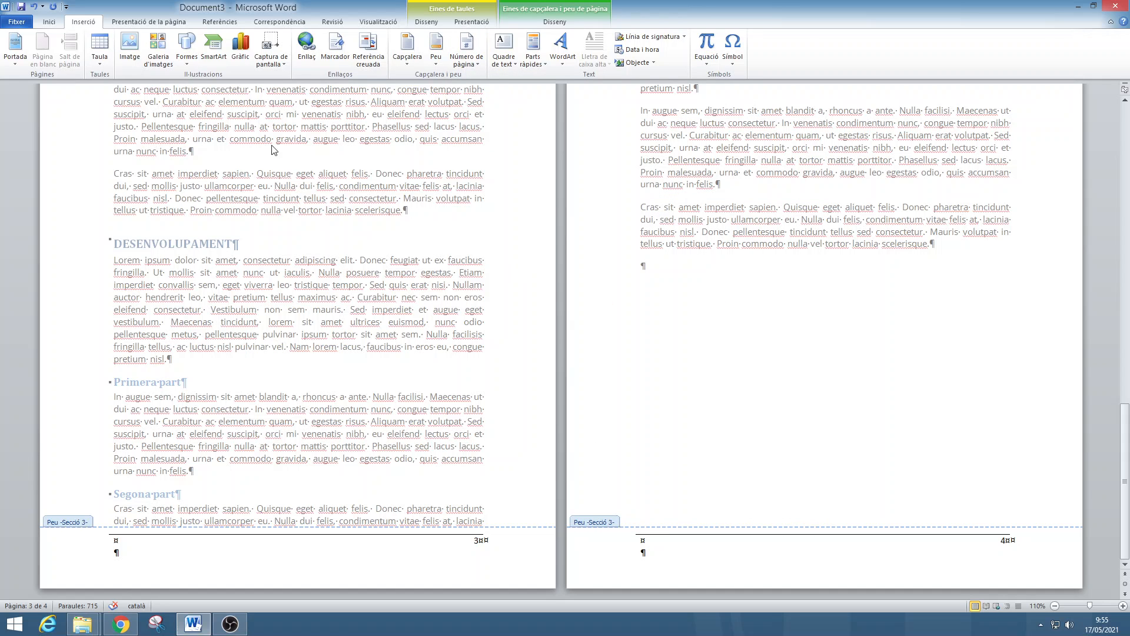
# Hide the formatting marks and close the footer to review the numbered pages.
pyautogui.click(52, 23)
pyautogui.click(378, 41)
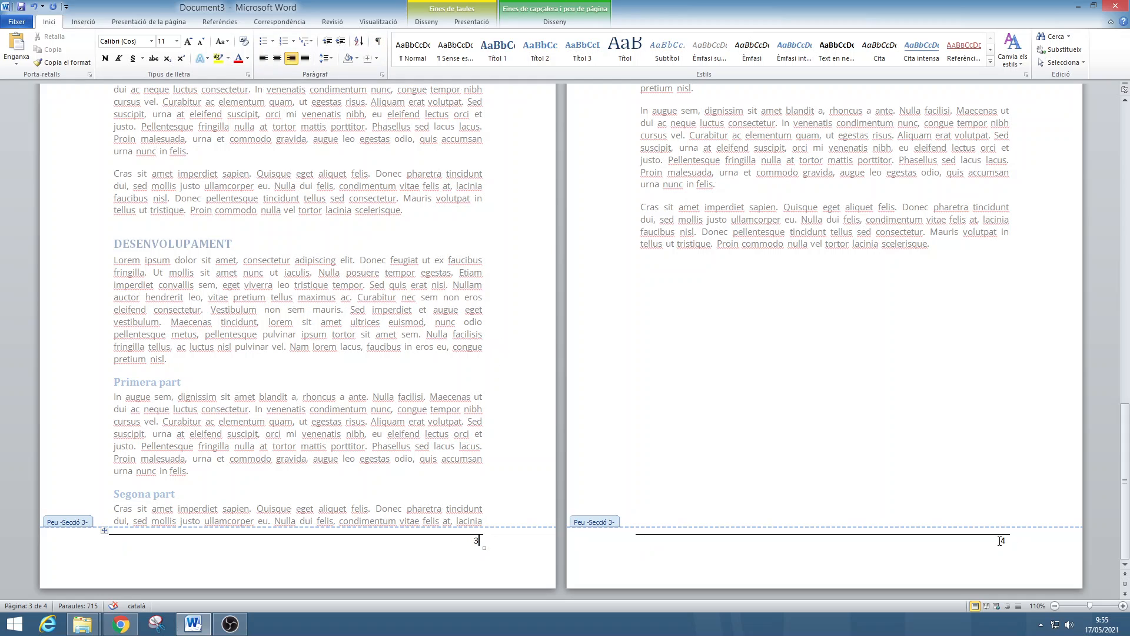
pyautogui.doubleClick(448, 341)
pyautogui.scroll(10, 768, 293)
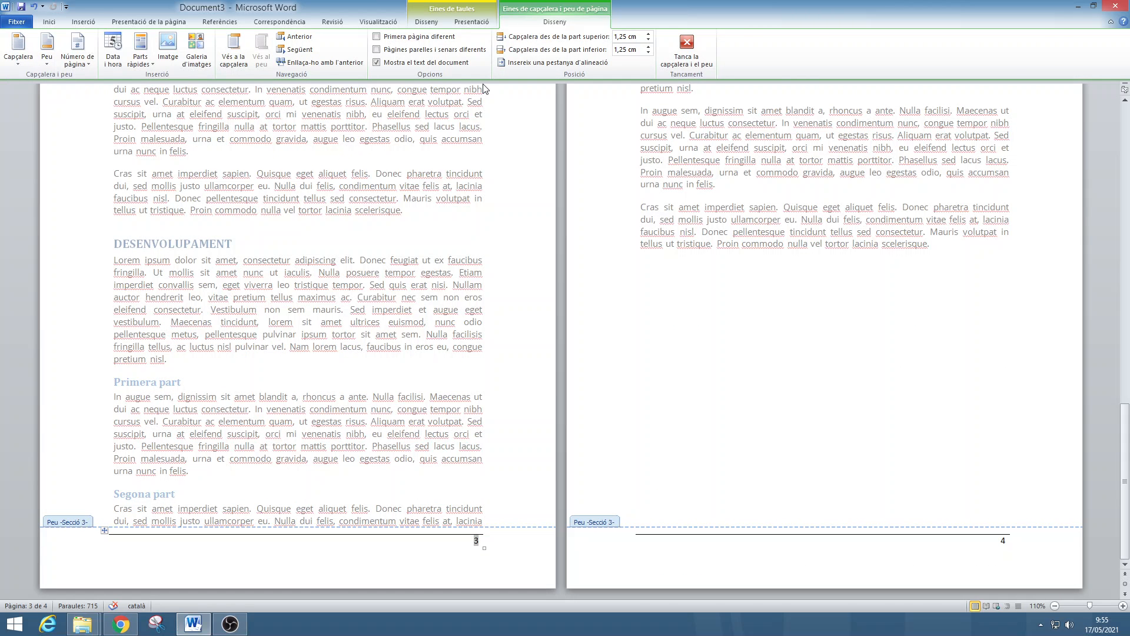
# Set the page numbering of section 3 to start at 1.
pyautogui.click(49, 22)
pyautogui.click(83, 22)
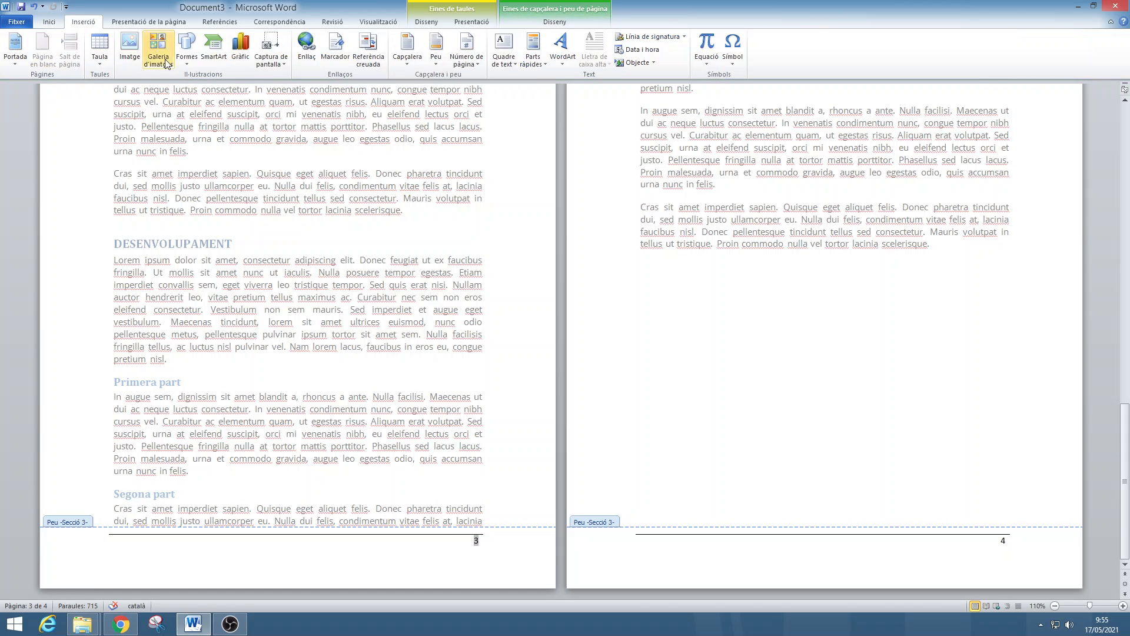
pyautogui.click(478, 65)
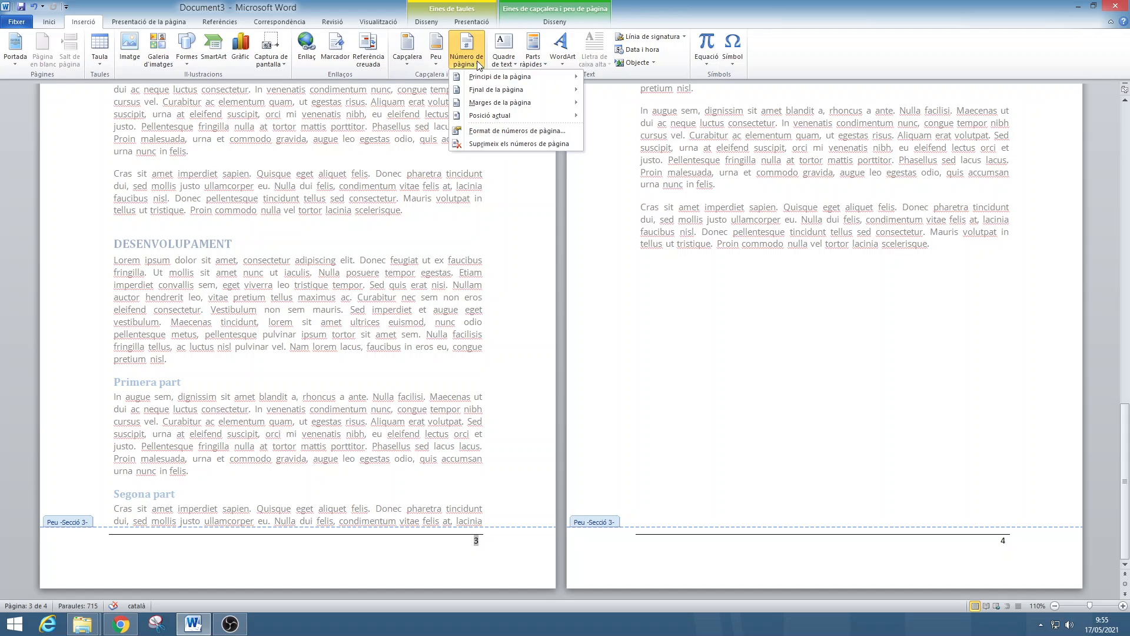
pyautogui.click(486, 131)
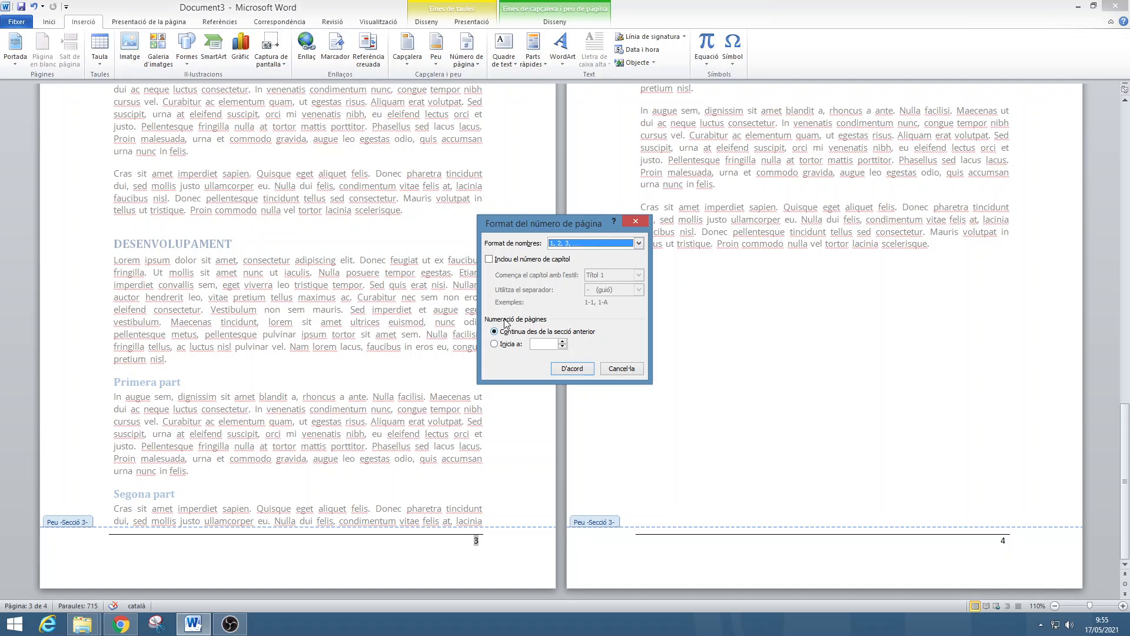
pyautogui.click(510, 346)
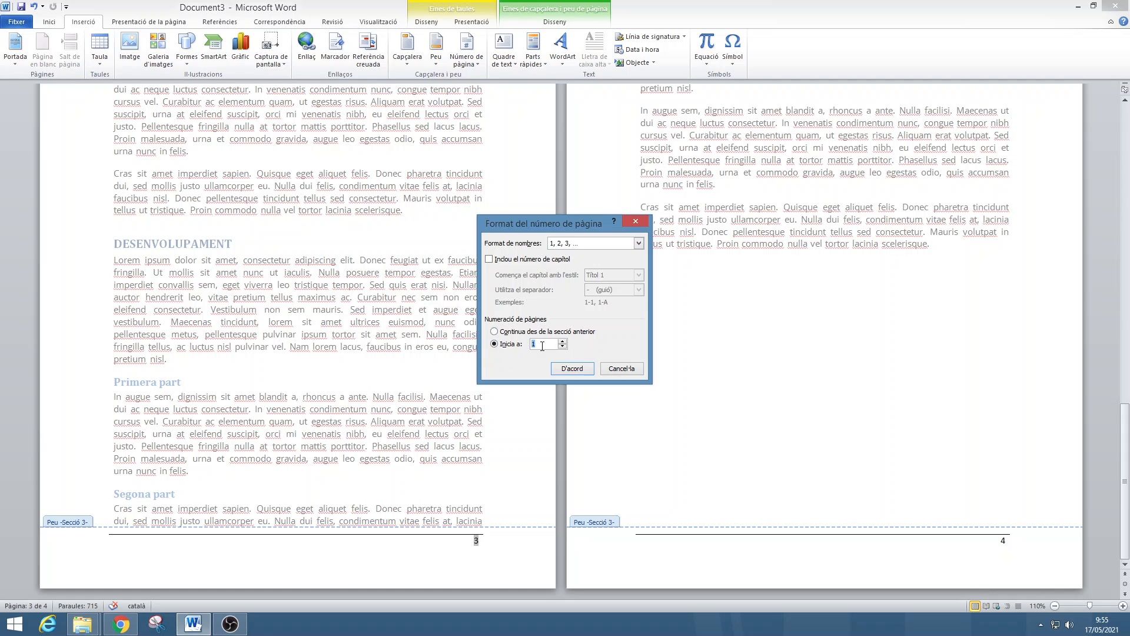
pyautogui.click(567, 369)
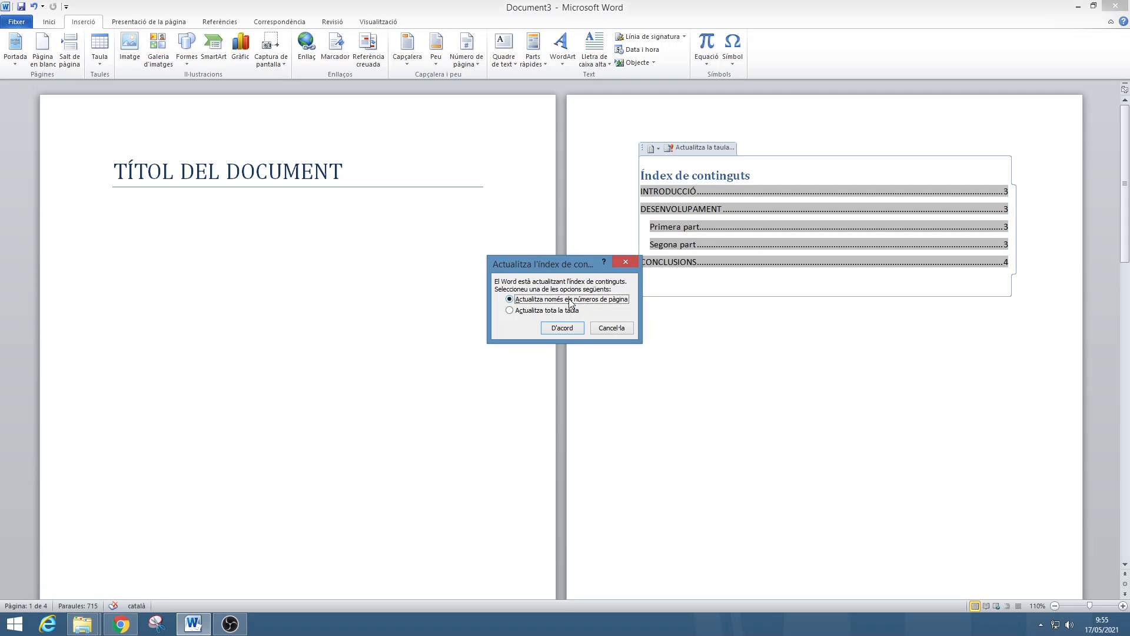
# Update only the page numbers in the table of contents.
pyautogui.press('Return')
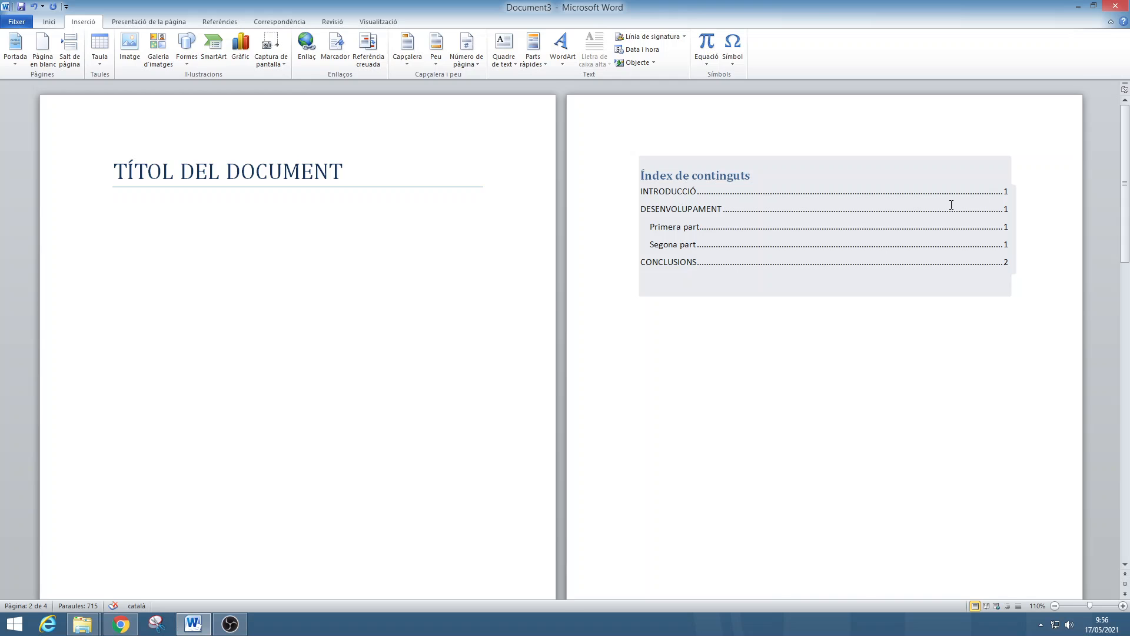
pyautogui.scroll(-10, 548, 335)
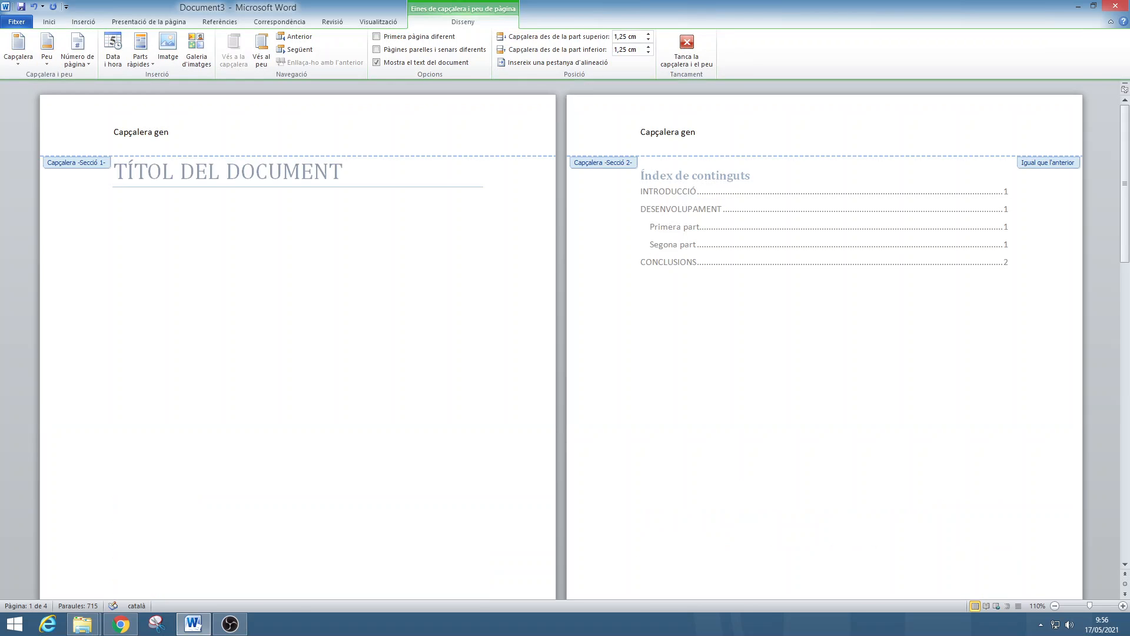
# Complete the section 1 header text as "Capçalera general" and return to the document body.
pyautogui.write('eral')
pyautogui.doubleClick(378, 279)
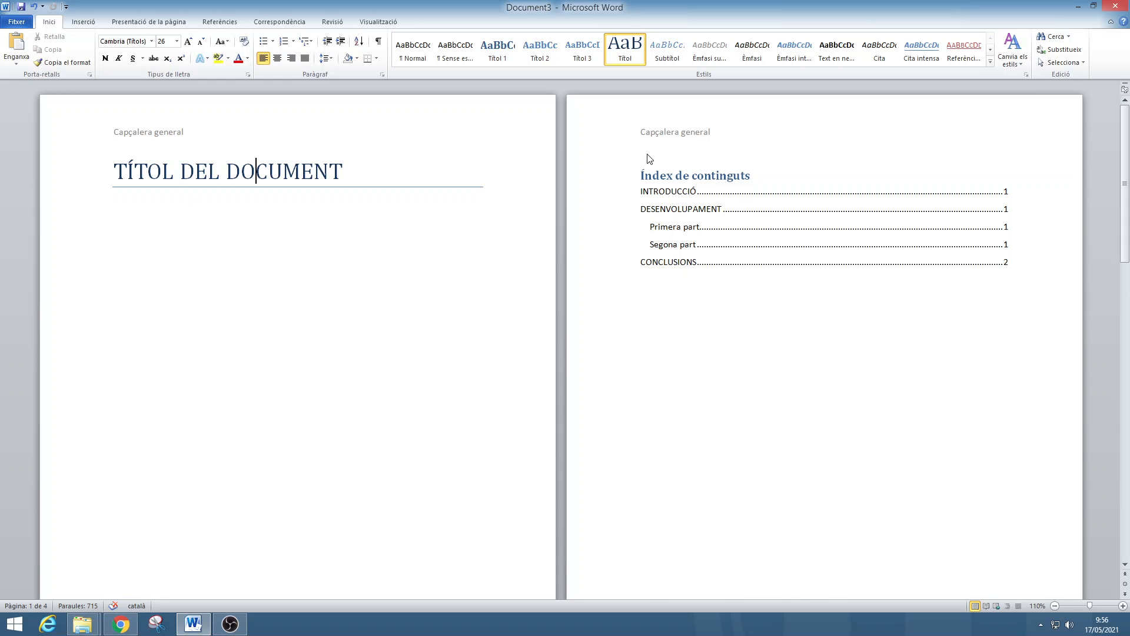
# Open the section 3 header on the INTRODUCCIÓ page to check its link to the previous section, and close it.
pyautogui.scroll(-10, 554, 341)
pyautogui.scroll(-3, 544, 346)
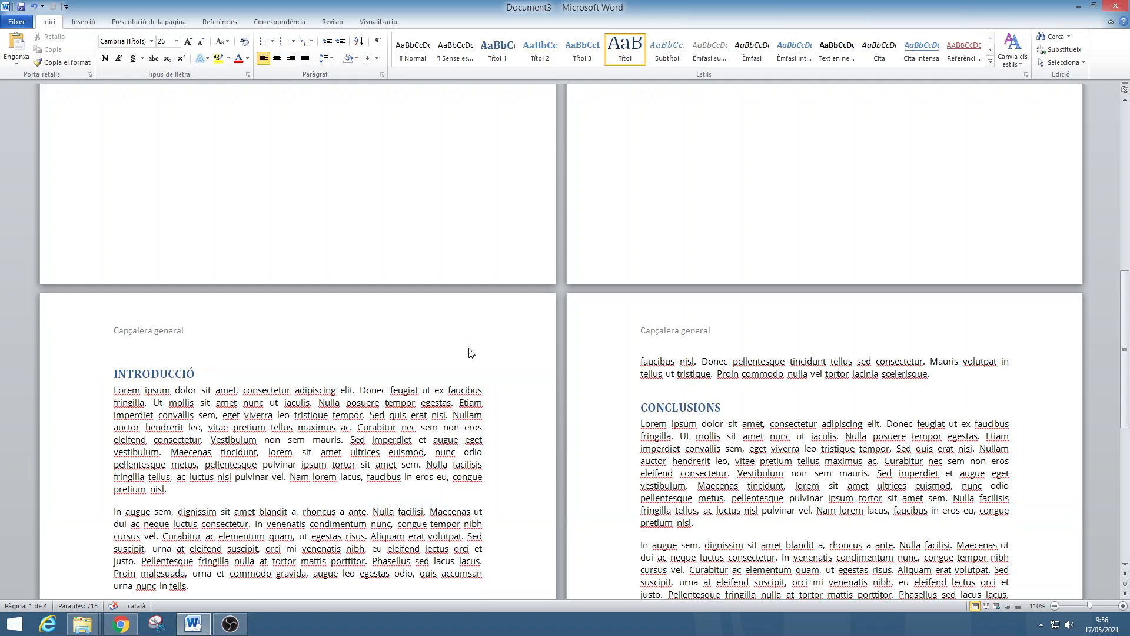
pyautogui.doubleClick(289, 342)
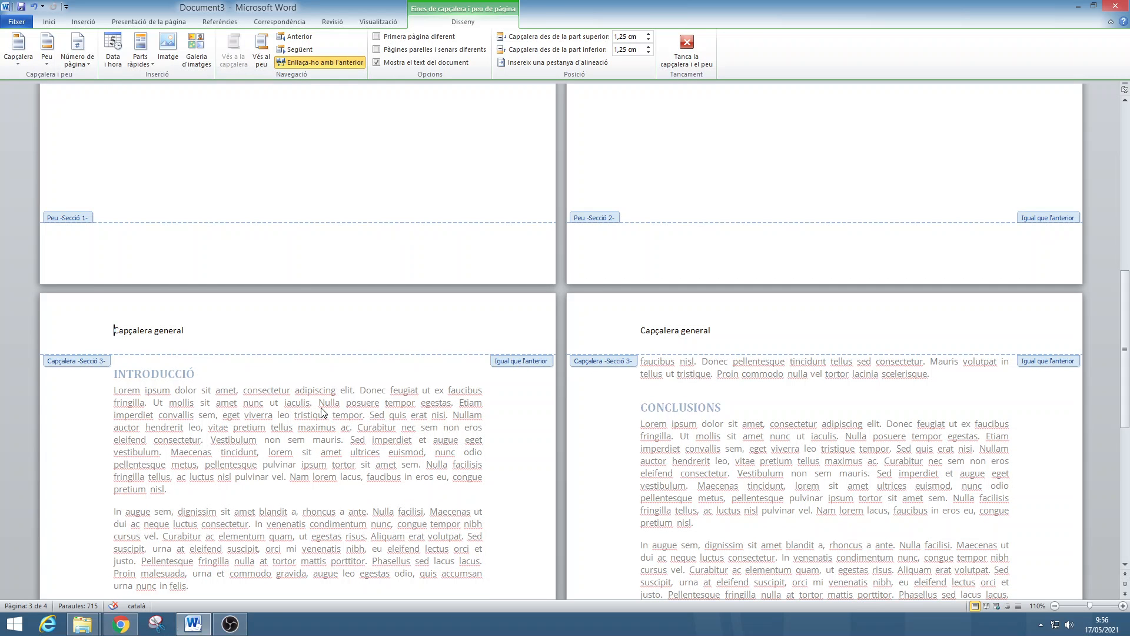
pyautogui.press('Escape')
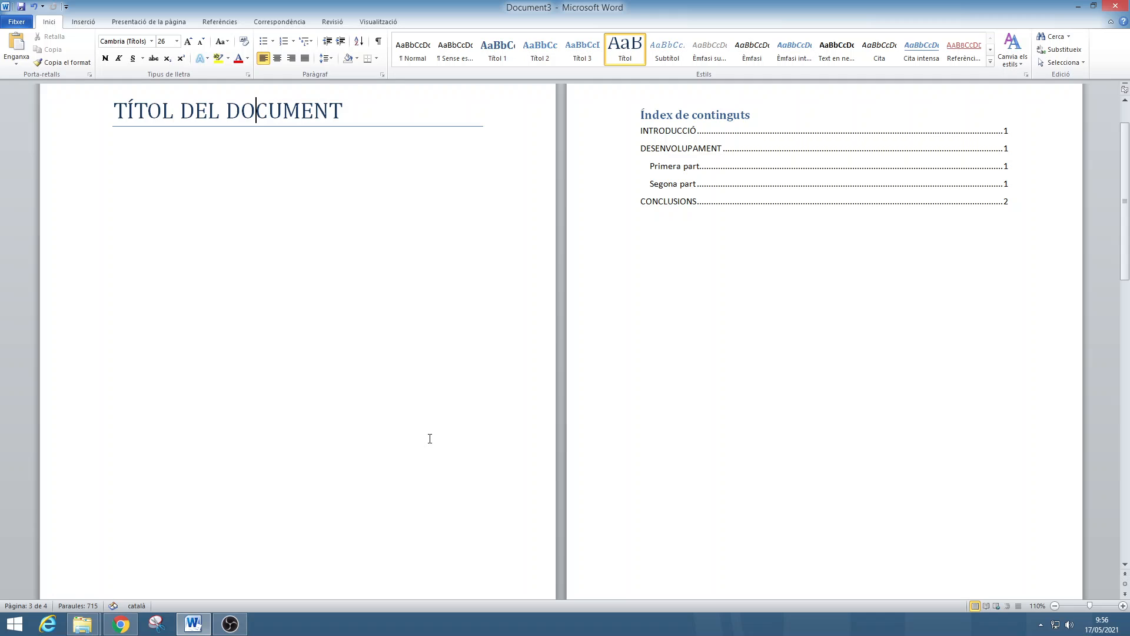